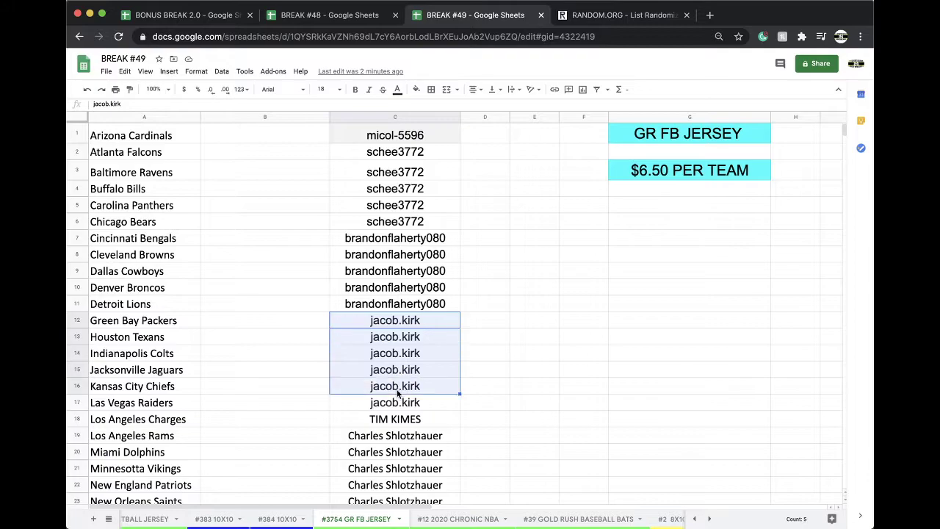
Copy the participant names in column C of the #3754 GR FB JERSEY sheet and open a fresh RANDOM.ORG list randomizer page.
left_click(401, 344)
scroll(401, 334, "down", 3)
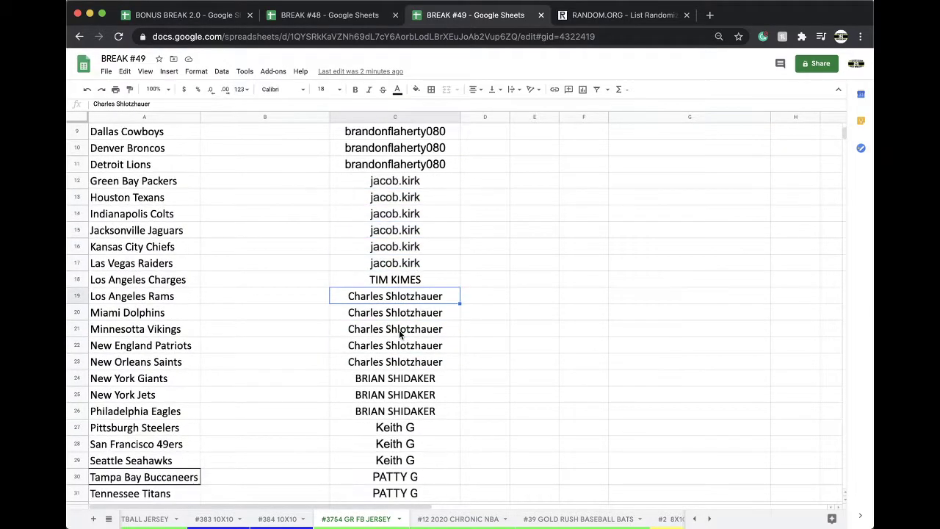
scroll(400, 334, "down", 1)
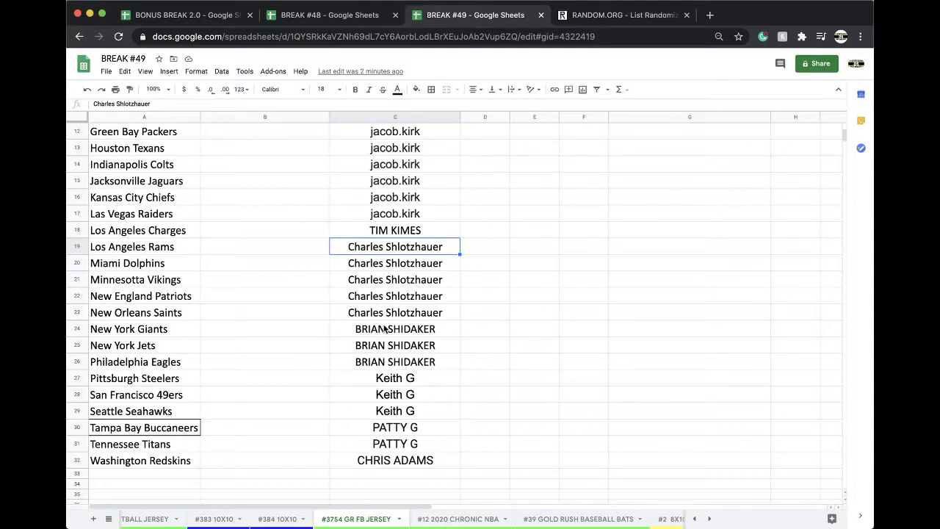
scroll(385, 329, "up", 4)
left_click(395, 117)
left_click(599, 22)
left_click(571, 37)
key("Return")
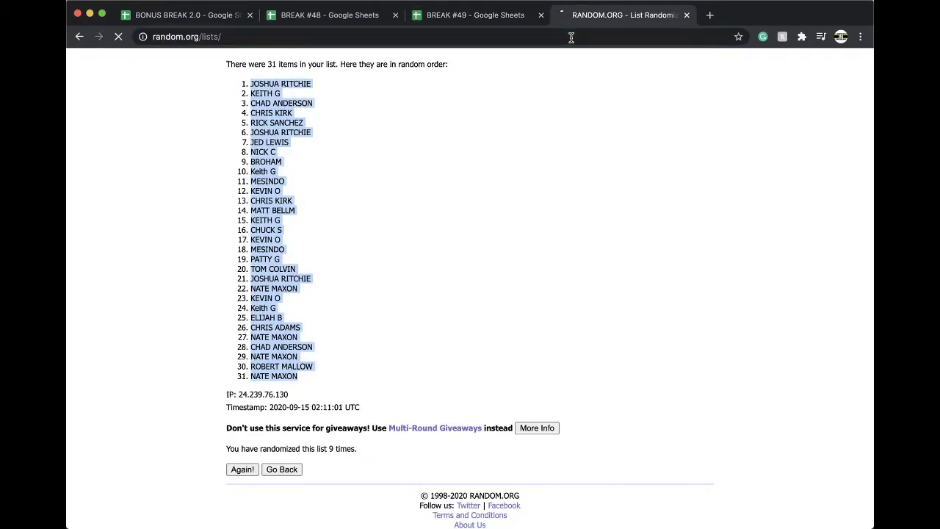
Randomize the copied participant list five times and copy all 32 shuffled names.
left_click(251, 426)
left_click(242, 451)
left_click(240, 450)
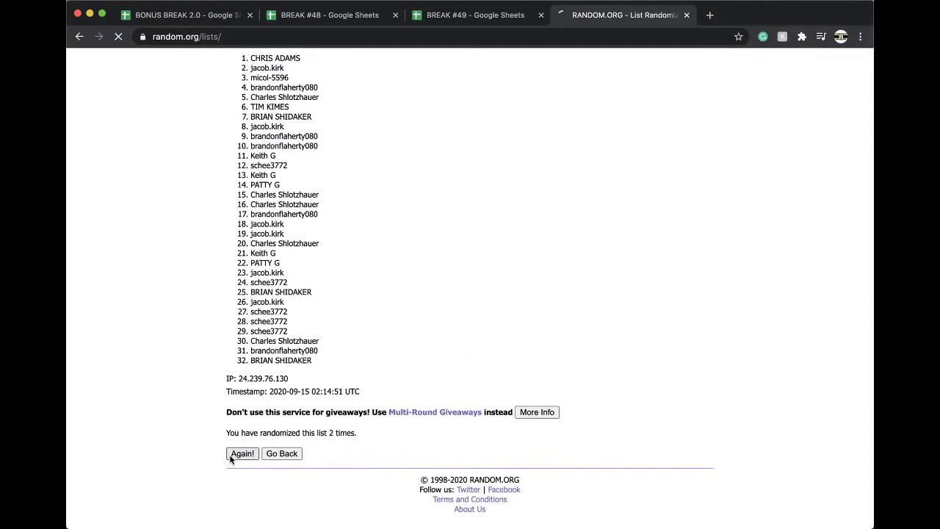
left_click(240, 452)
left_click(242, 452)
left_click_drag(248, 190, 354, 362)
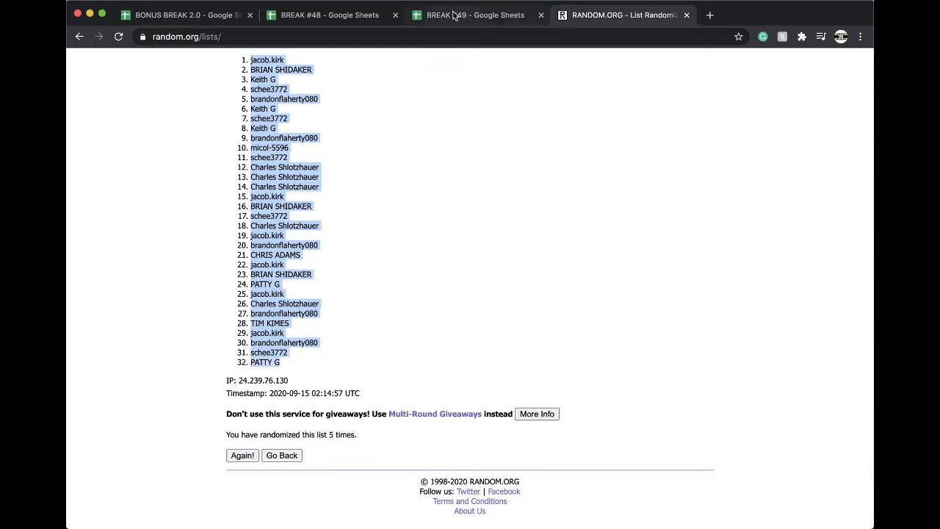
Paste the shuffled names into column B of the BREAK #49 sheet at font size 18 and sort the sheet by column B, A to Z.
left_click(475, 15)
left_click(262, 138)
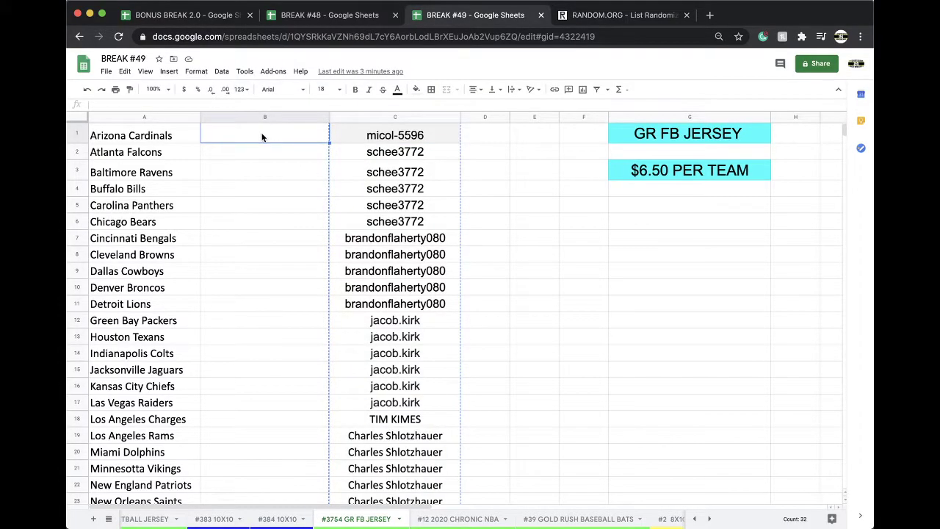
key("super+v")
left_click(321, 89)
left_click(323, 233)
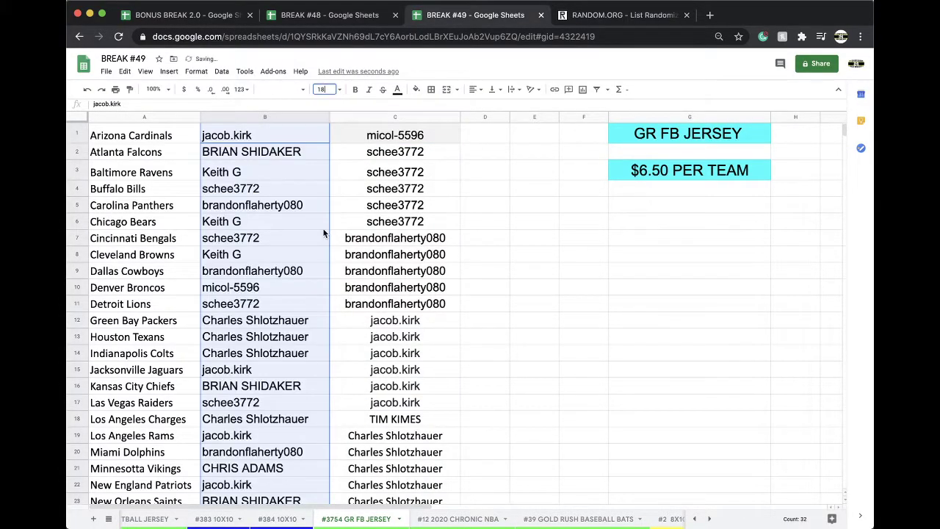
left_click(221, 71)
left_click(250, 85)
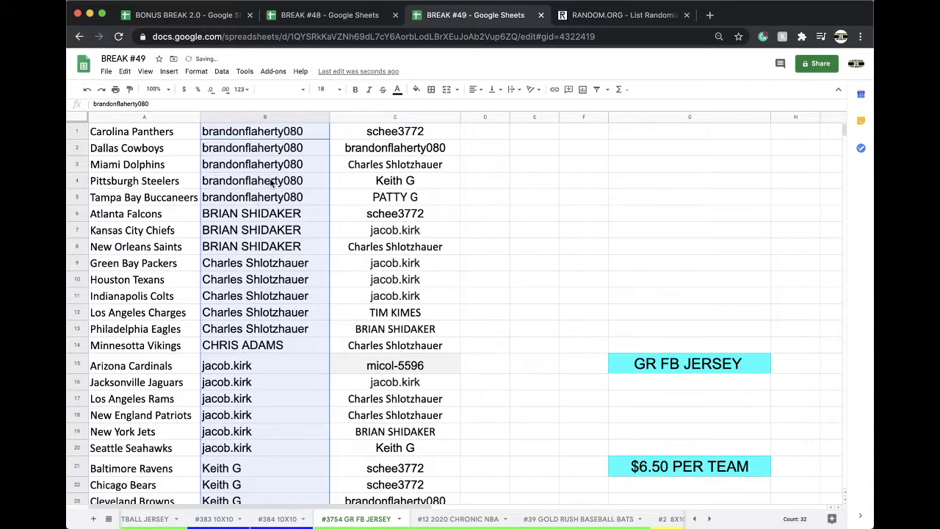
Review which teams in column A are assigned to each participant in column B, through row 32.
left_click(257, 169)
left_click(242, 183)
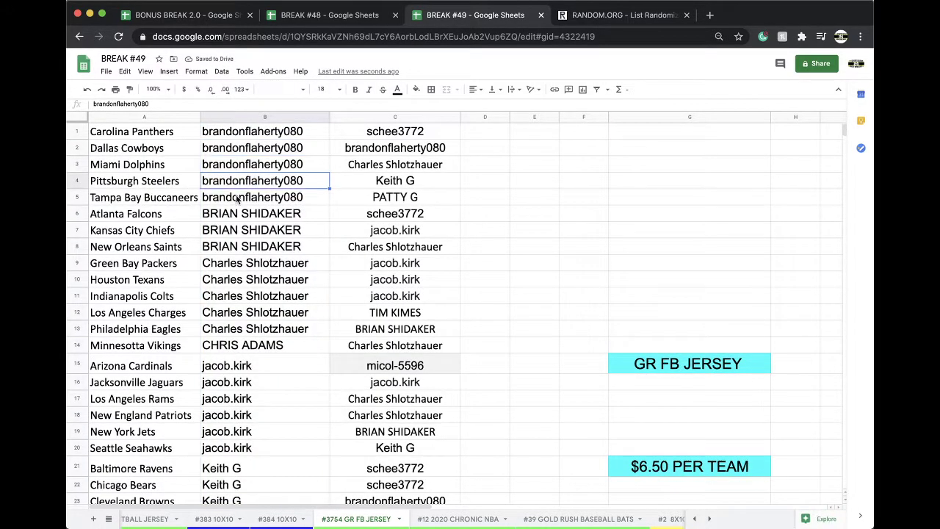
left_click(224, 266)
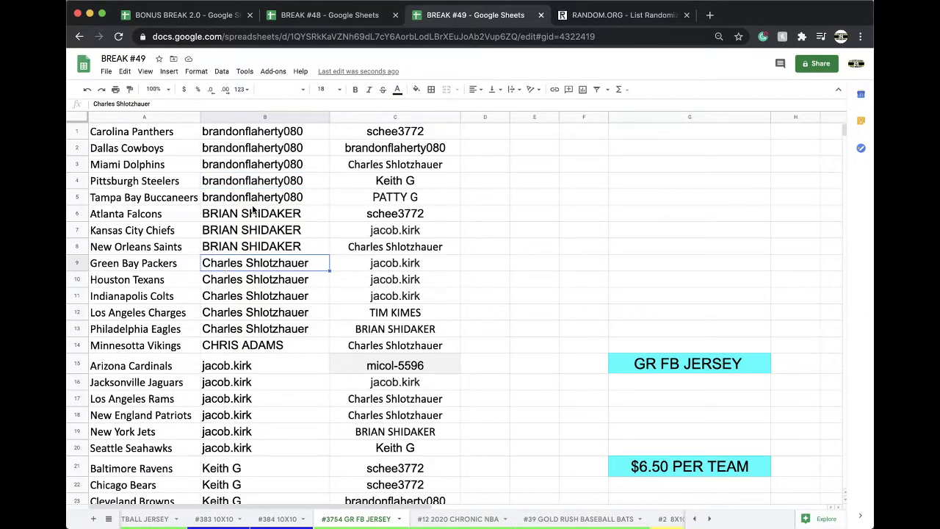
scroll(254, 211, "down", 1)
left_click(230, 329)
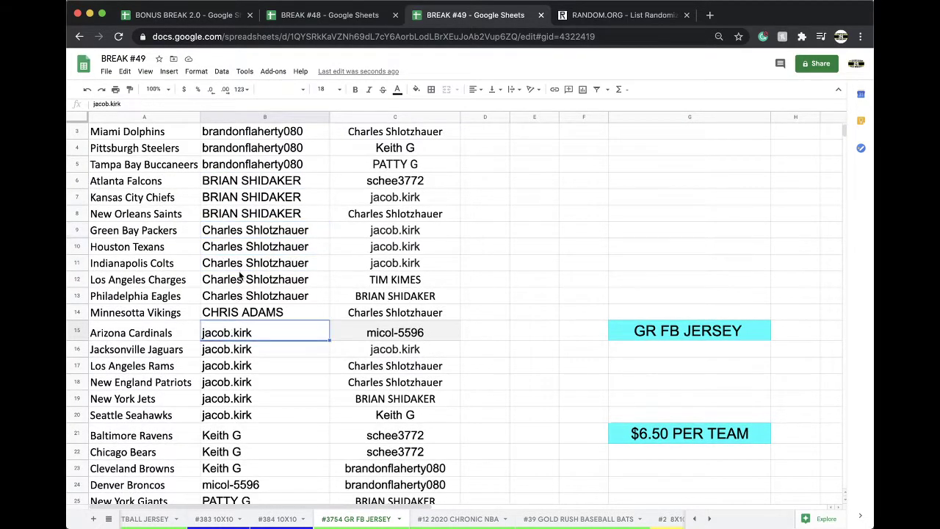
scroll(241, 277, "down", 1)
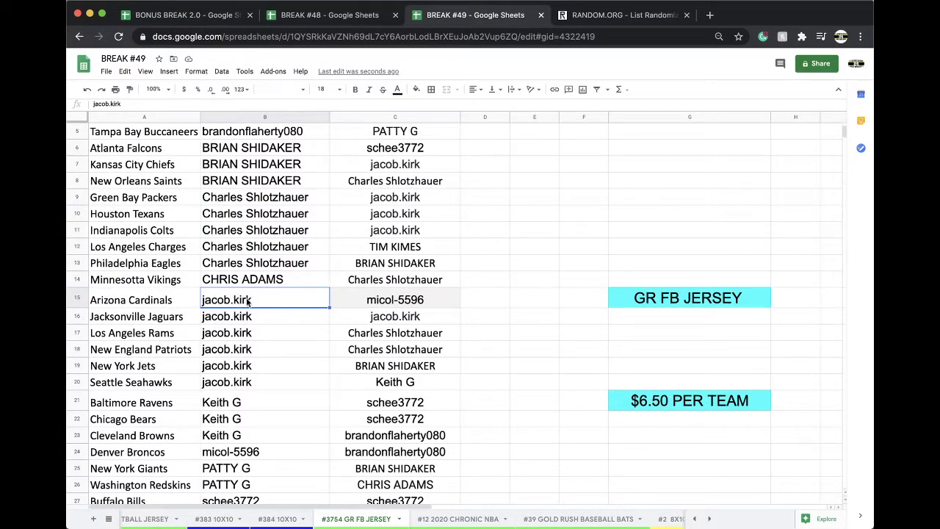
scroll(249, 301, "down", 1)
scroll(241, 323, "down", 1)
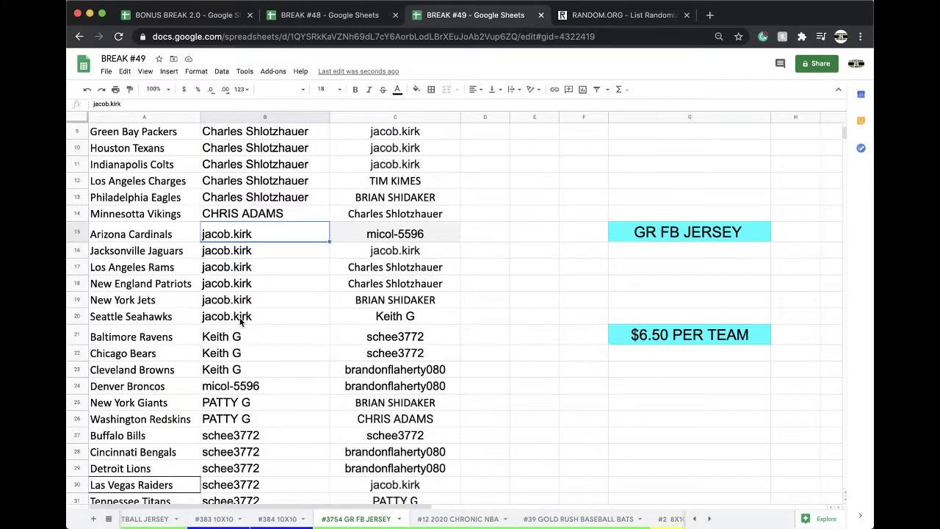
scroll(238, 320, "down", 1)
left_click(235, 370)
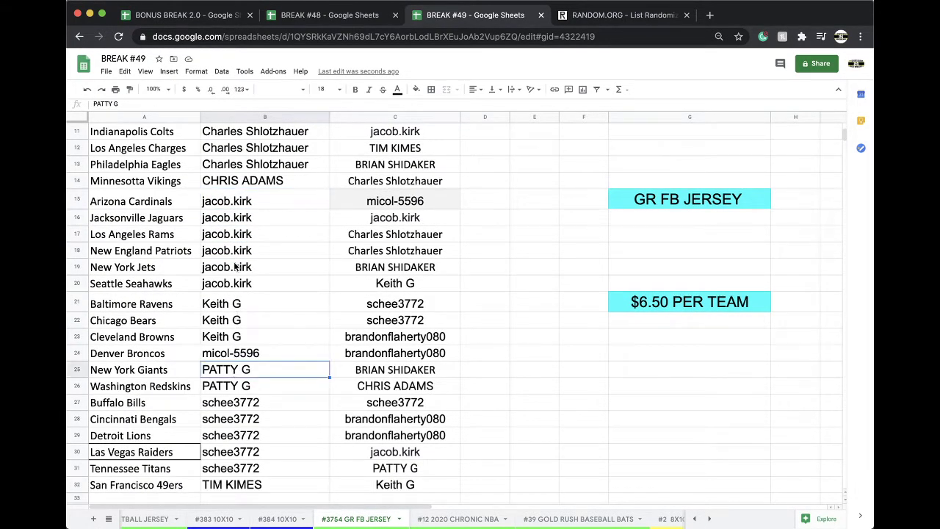
scroll(235, 268, "down", 1)
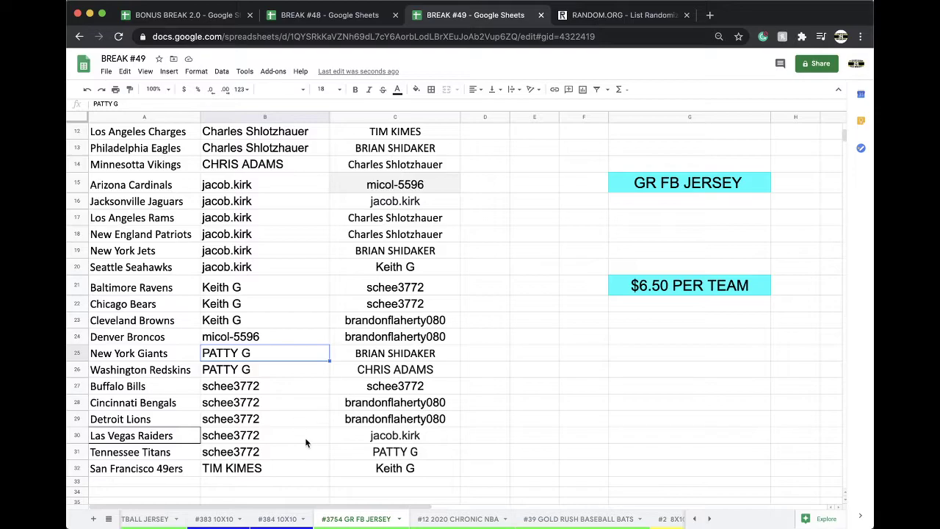
scroll(306, 442, "up", 1)
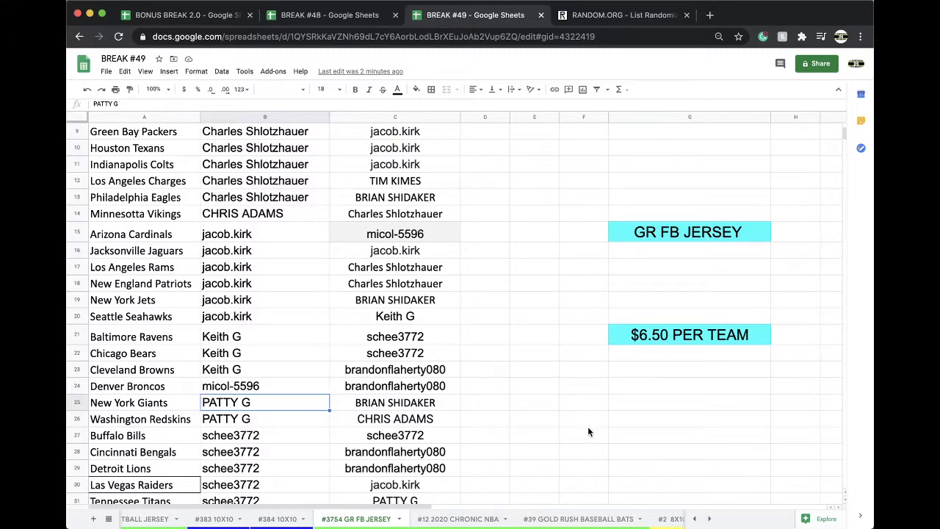
Remove the yellow fill from cells C28:C30 on the #39 GOLD RUSH BASEBALL BATS sheet.
scroll(443, 523, "right", 2)
scroll(443, 523, "left", 1)
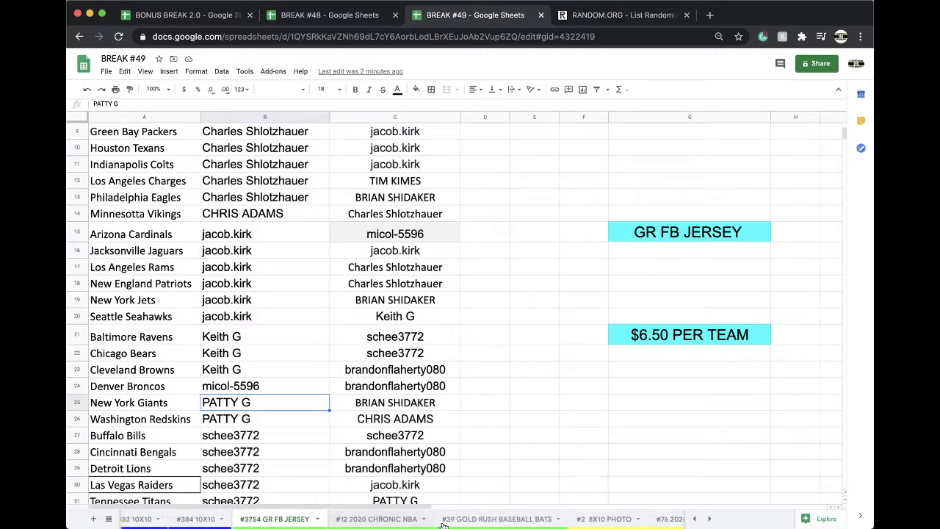
left_click(521, 523)
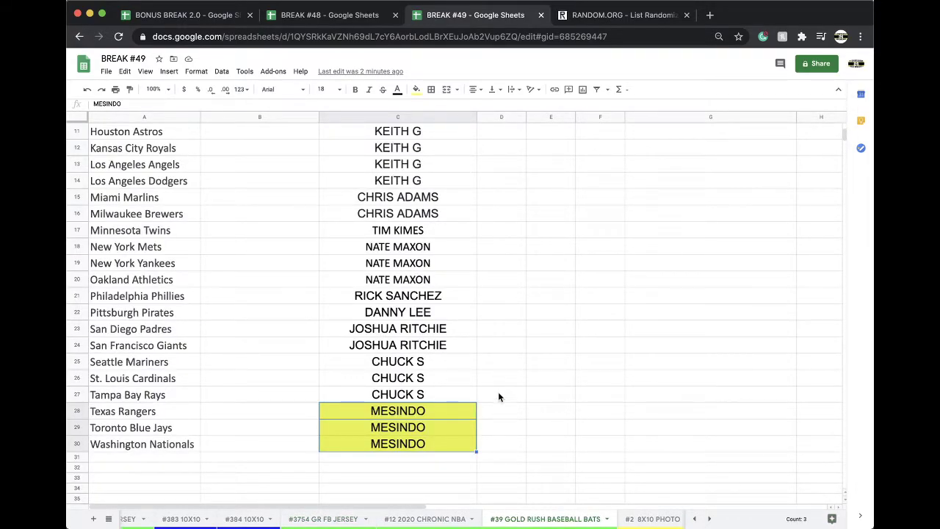
left_click(415, 89)
left_click(423, 105)
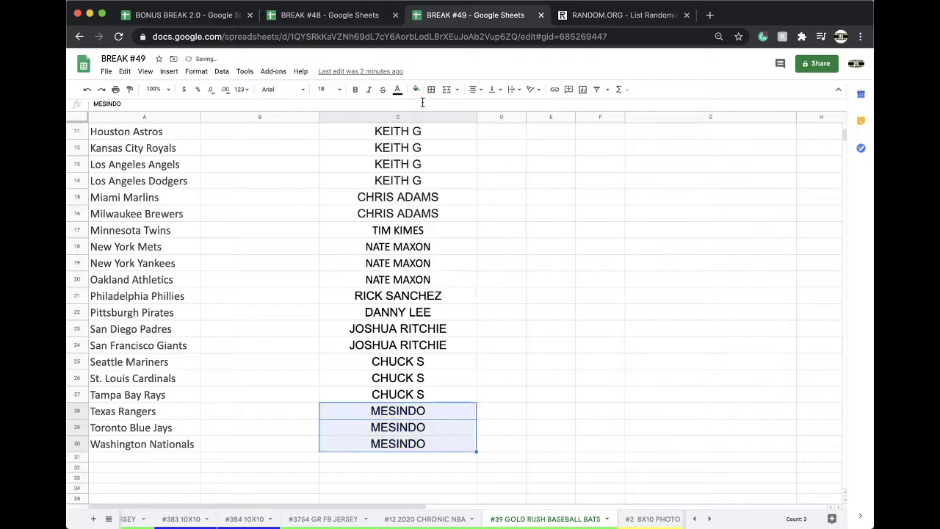
Switch to the BREAK #48 spreadsheet and, in the customer's row 193 of the CREDIT sheet, enter $60 in column B and -$25.5 in column C.
left_click(333, 23)
key("super+f")
type("MESDIN")
scroll(272, 357, "down", 3)
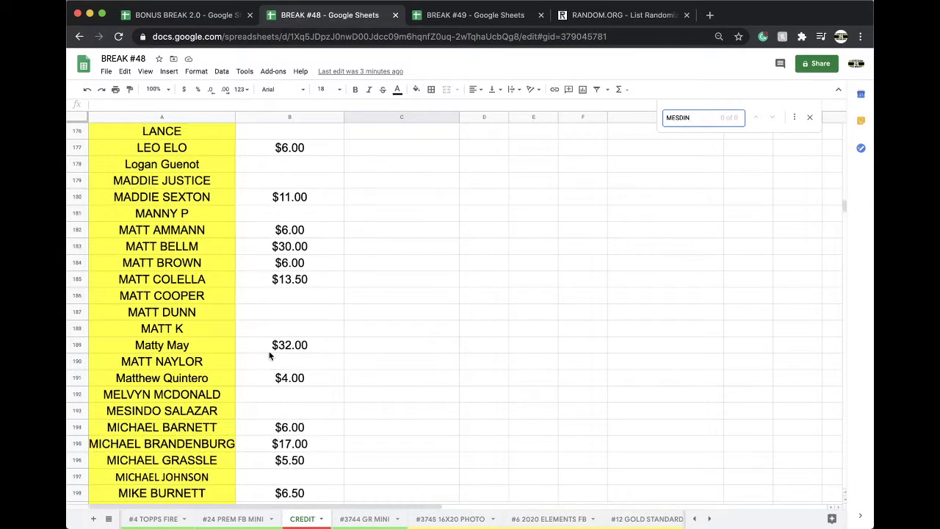
left_click(289, 410)
type("$60")
key("Tab")
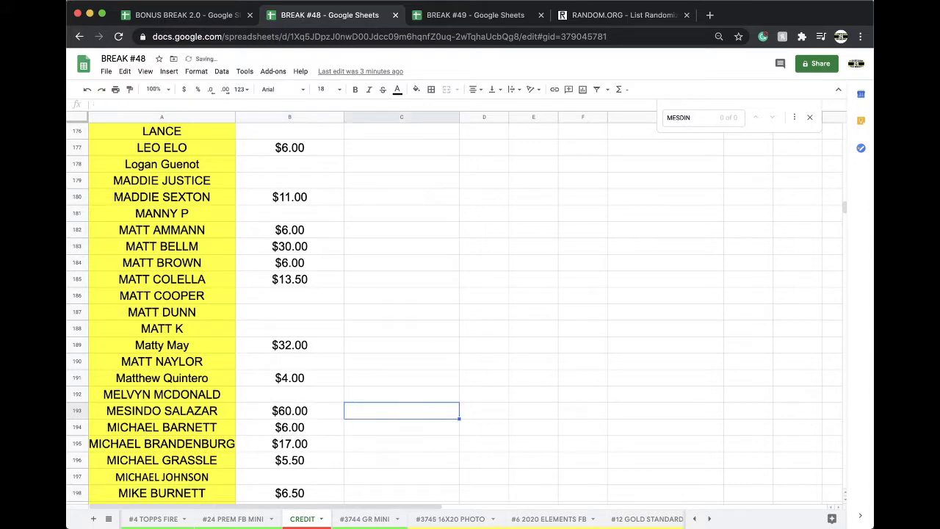
type("-$25.5")
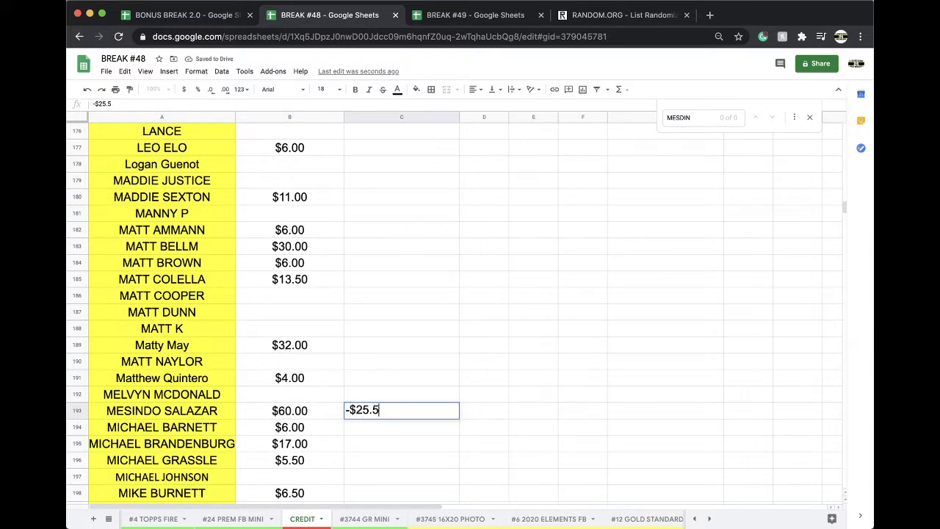
left_click(348, 383)
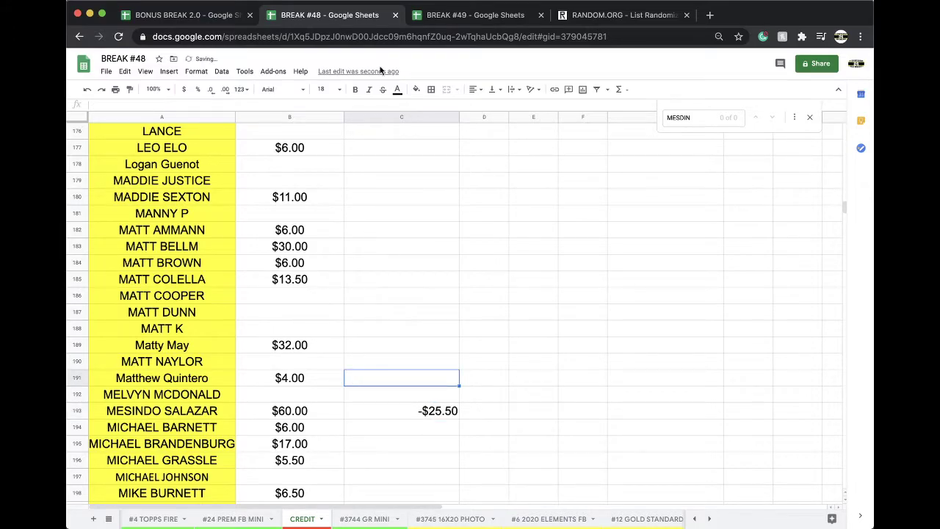
Return to the #3754 GR FB JERSEY sheet in the BREAK #49 spreadsheet.
left_click(436, 15)
left_click(324, 518)
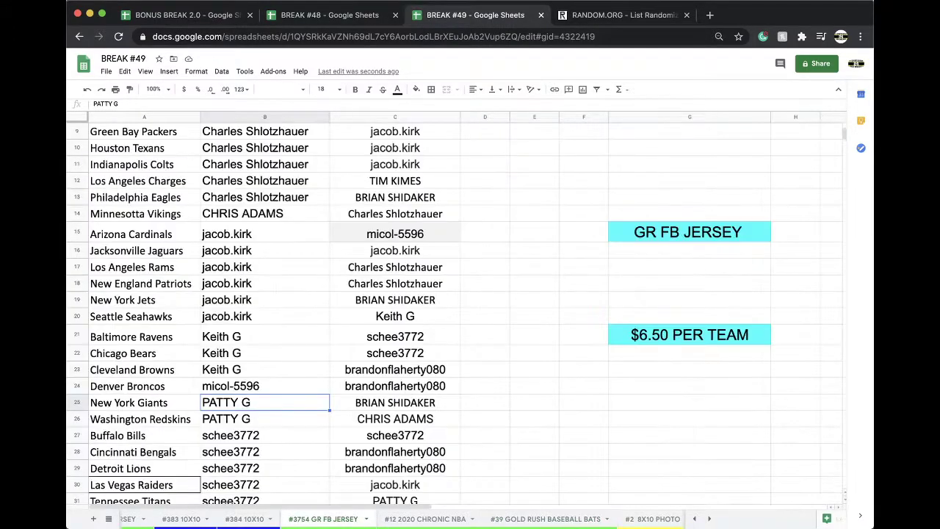